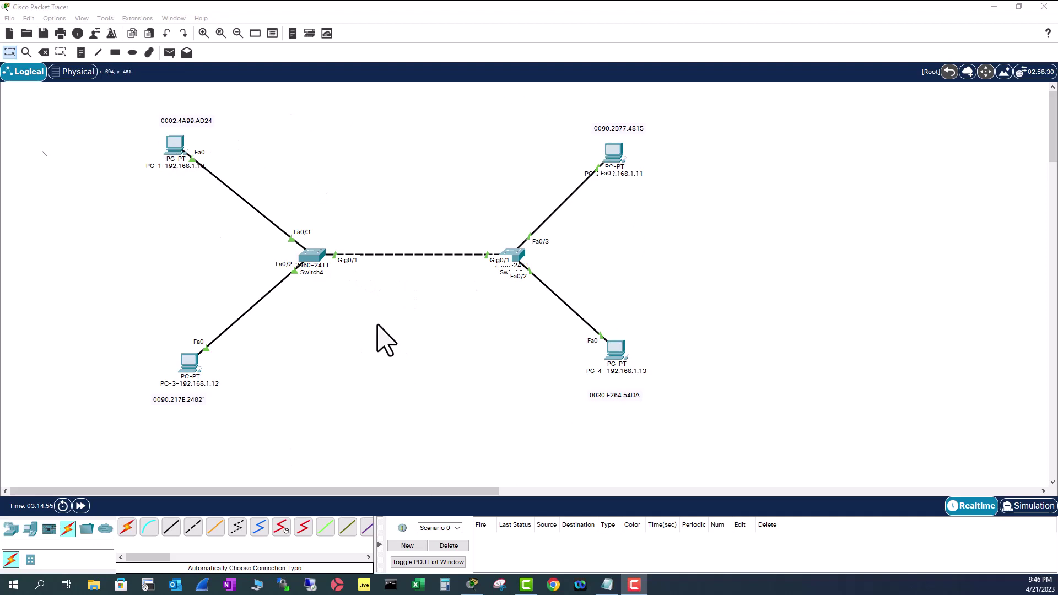
- Open Switch4's CLI full screen and enter privileged mode with 'en'
click(313, 266)
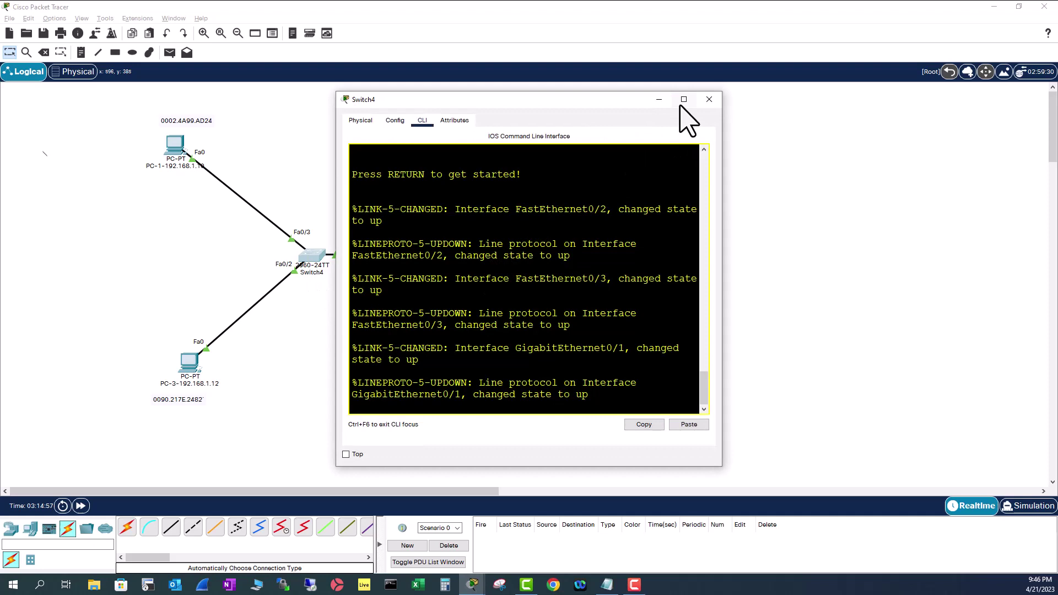
click(682, 102)
key(Return)
key(Return)
text(en)
key(Return)
- Run 'show interfaces status', highlight the connected Fa0/2 and Fa0/3 rows, and close the window
text(sh)
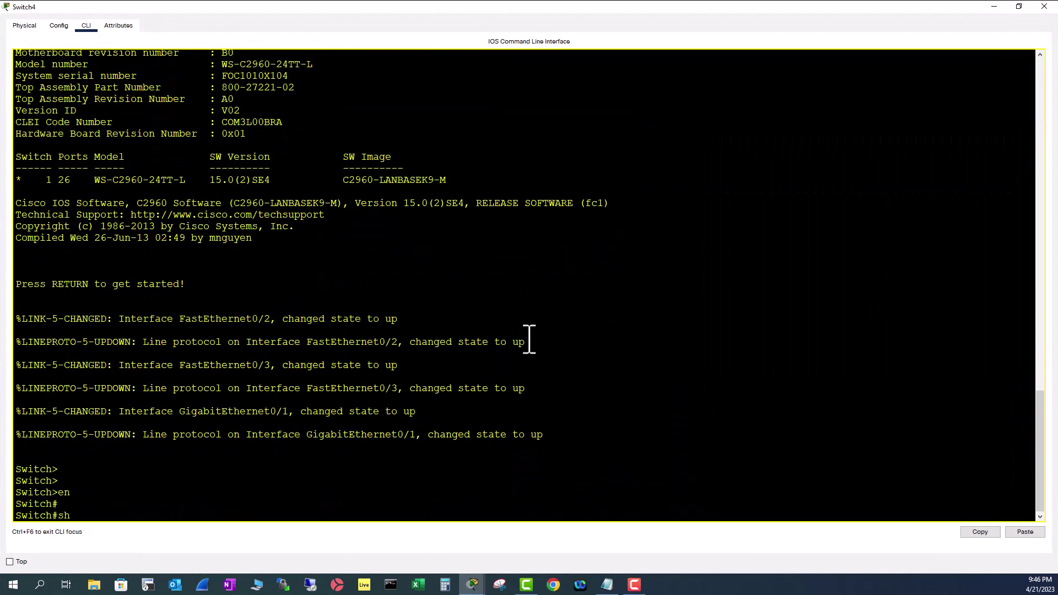
text( int status)
key(Return)
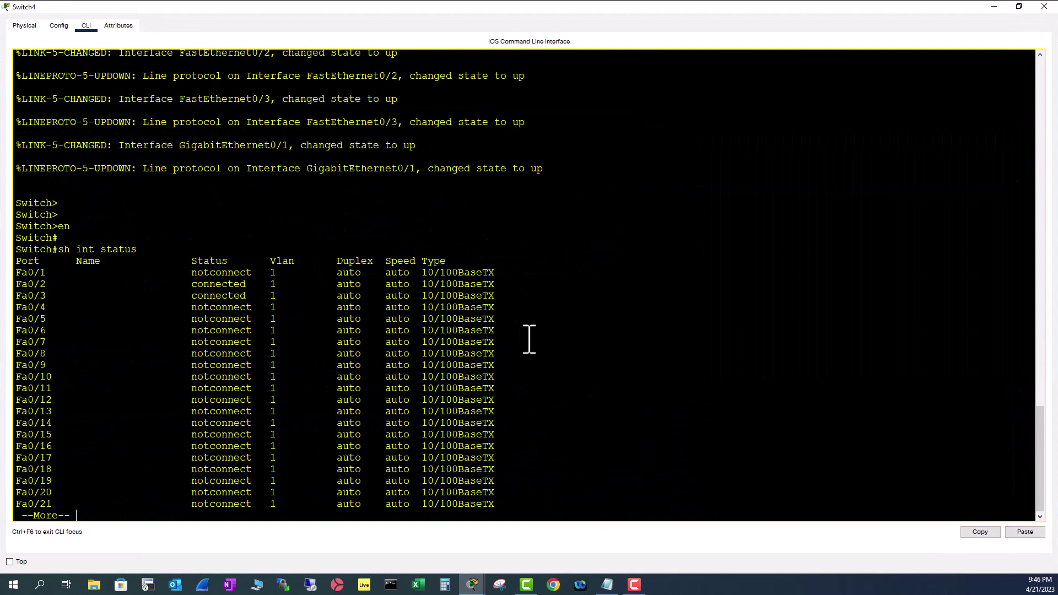
drag(17, 284, 496, 302)
click(1044, 6)
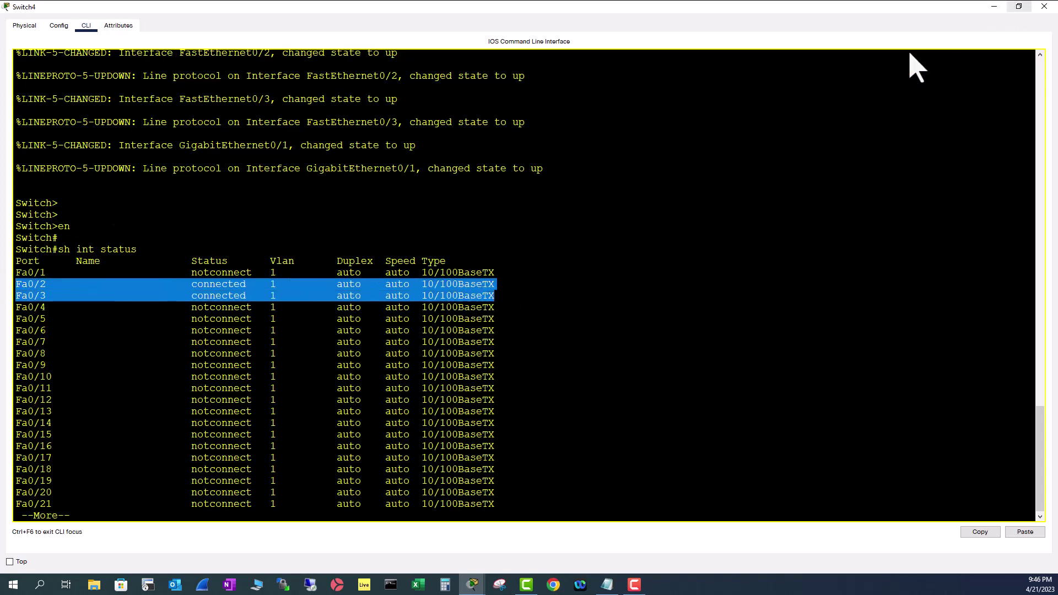
- On Switch6's full-screen CLI run 'en' and 'sh int status', highlight connected Fa0/2 and Fa0/3, then close
click(683, 100)
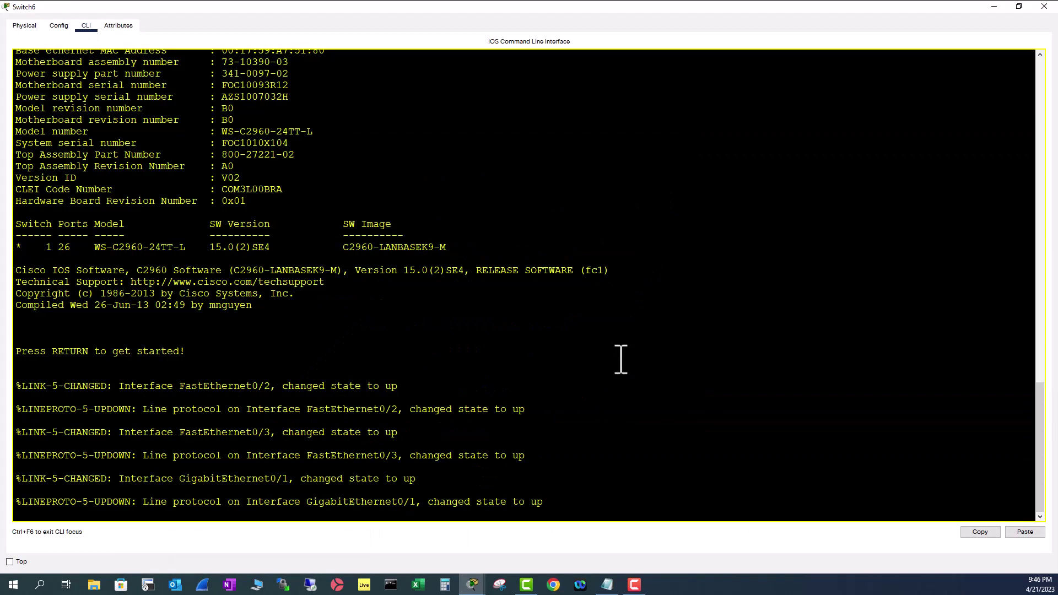
key(Return)
key(Return)
text(en)
key(Return)
key(Return)
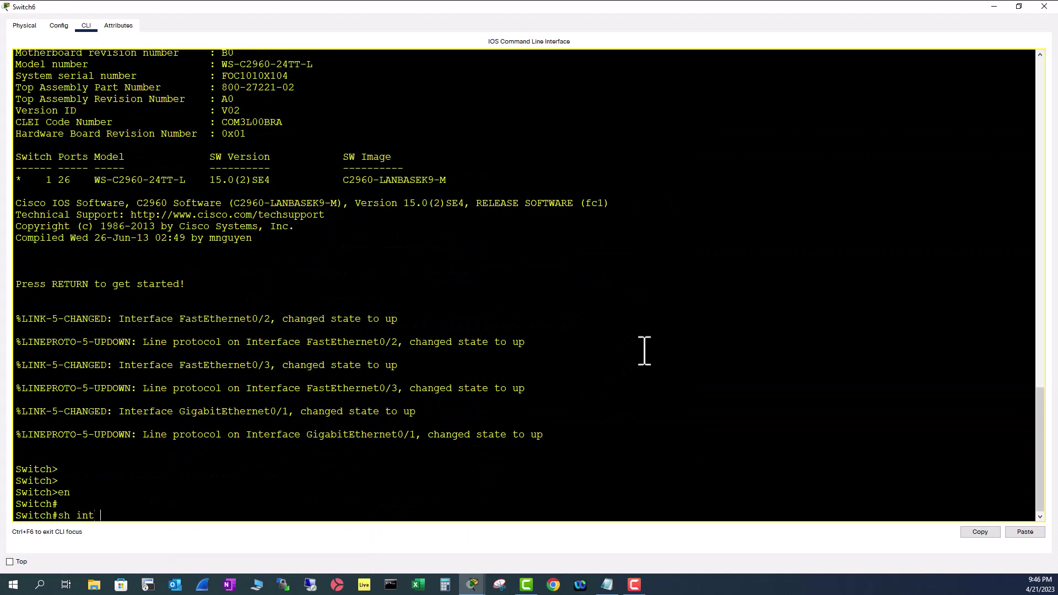
text(sh int status)
key(Return)
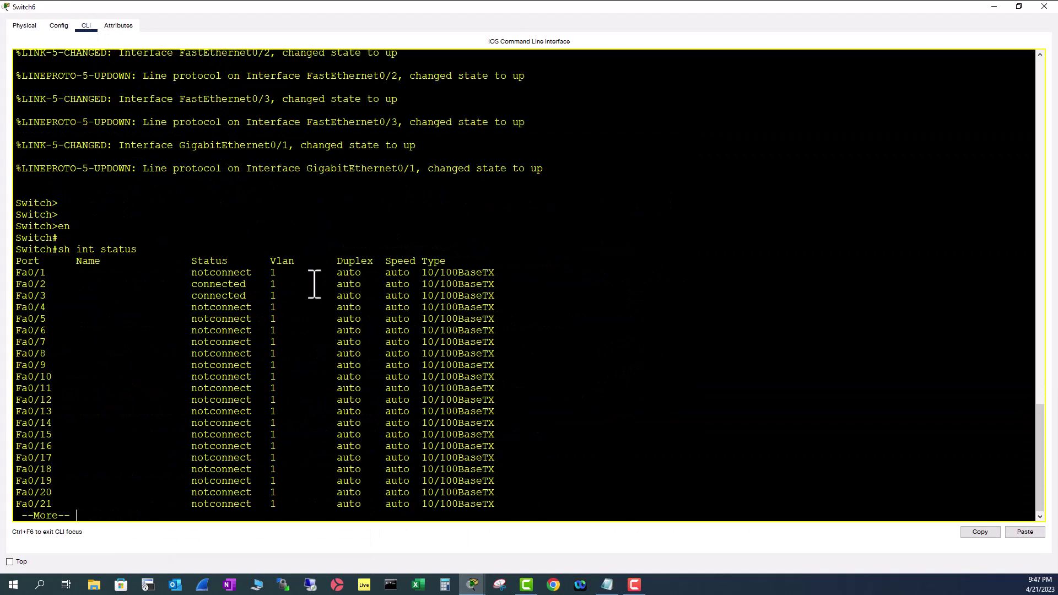
drag(13, 284, 500, 298)
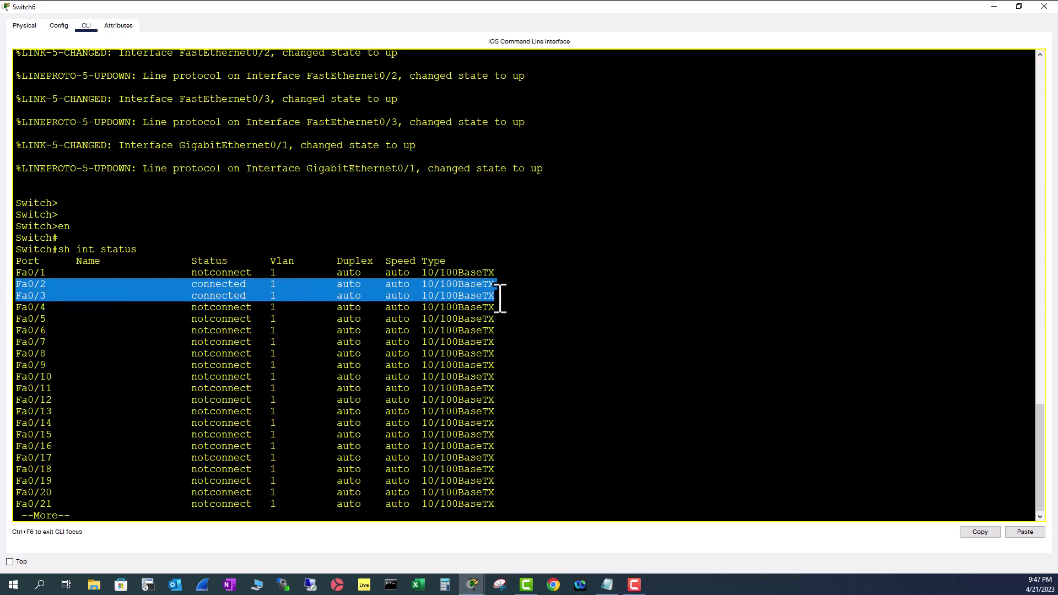
click(1045, 7)
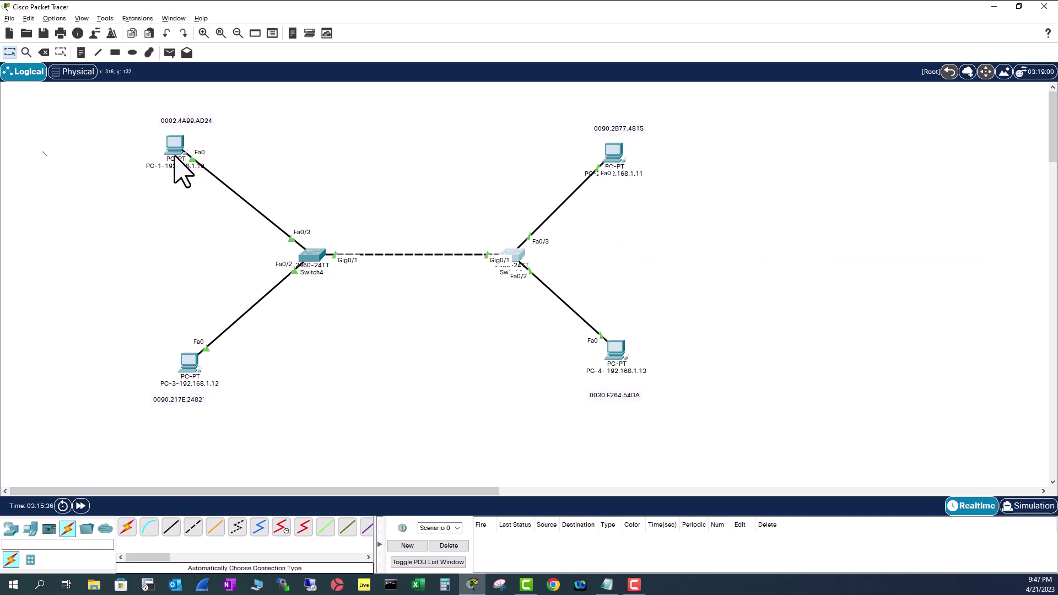
click(168, 178)
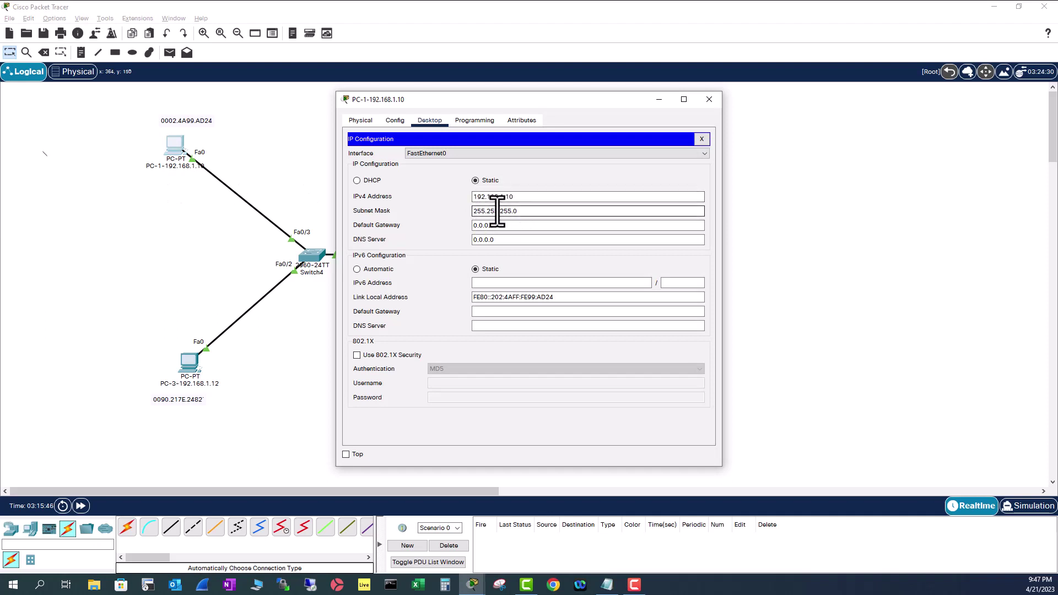
click(511, 212)
drag(511, 214, 461, 213)
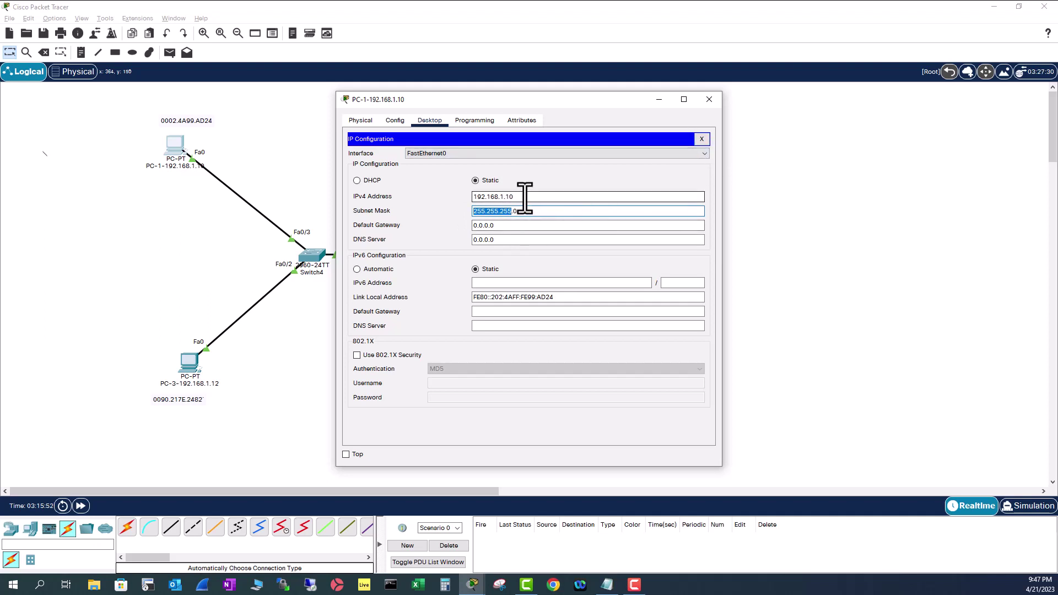
click(701, 138)
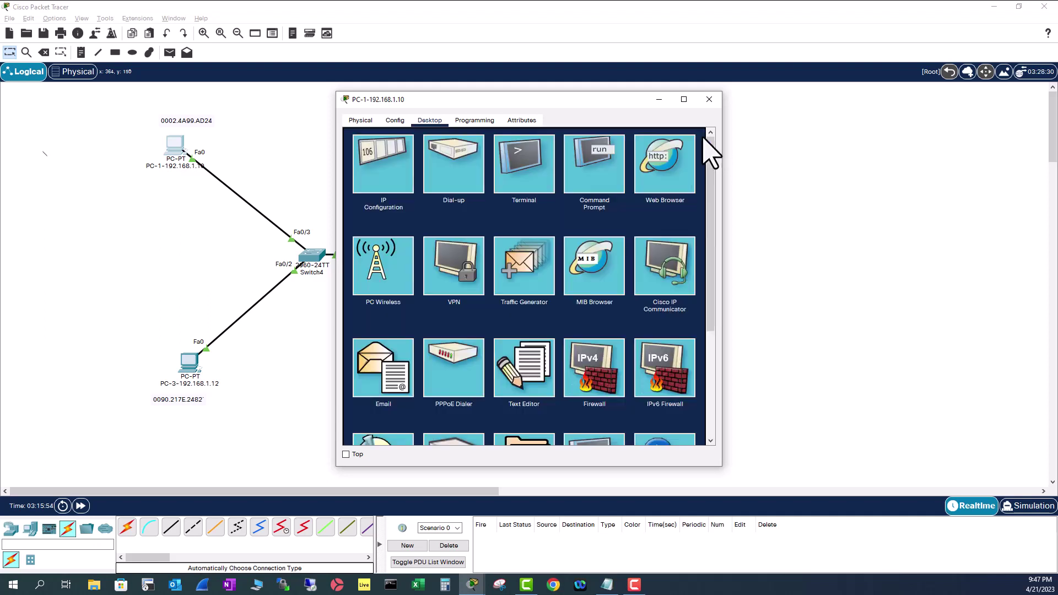
click(709, 99)
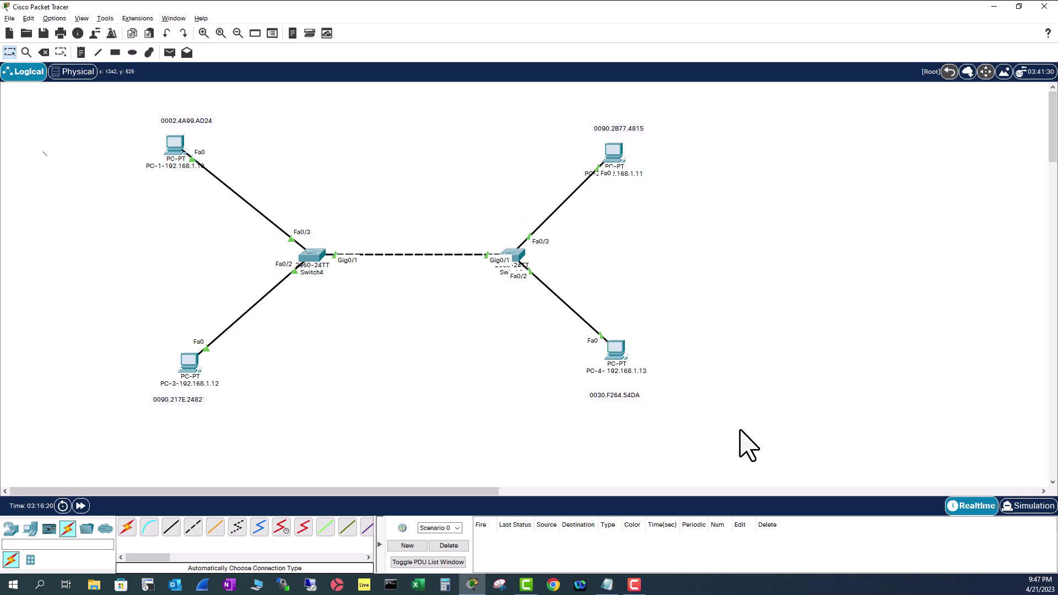
- Switch to Simulation mode and open PC-1's Command Prompt
click(1028, 505)
click(176, 147)
click(603, 177)
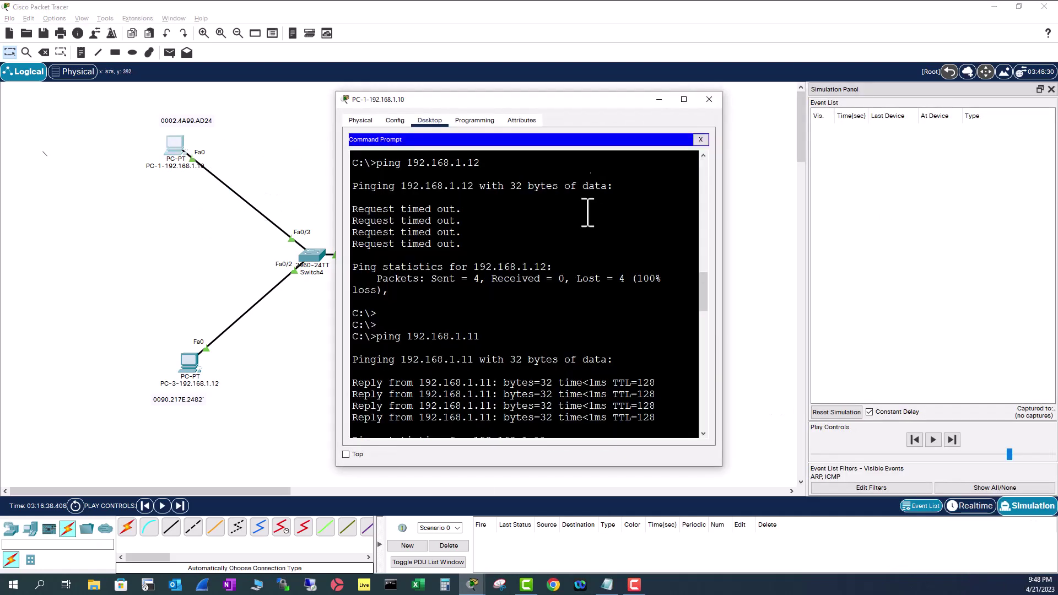
- Reposition PC-1's prompt window beside the topology and type 'ping' at the prompt
scroll(563, 303, up, 5)
scroll(564, 303, down, 5)
drag(572, 99, 358, 389)
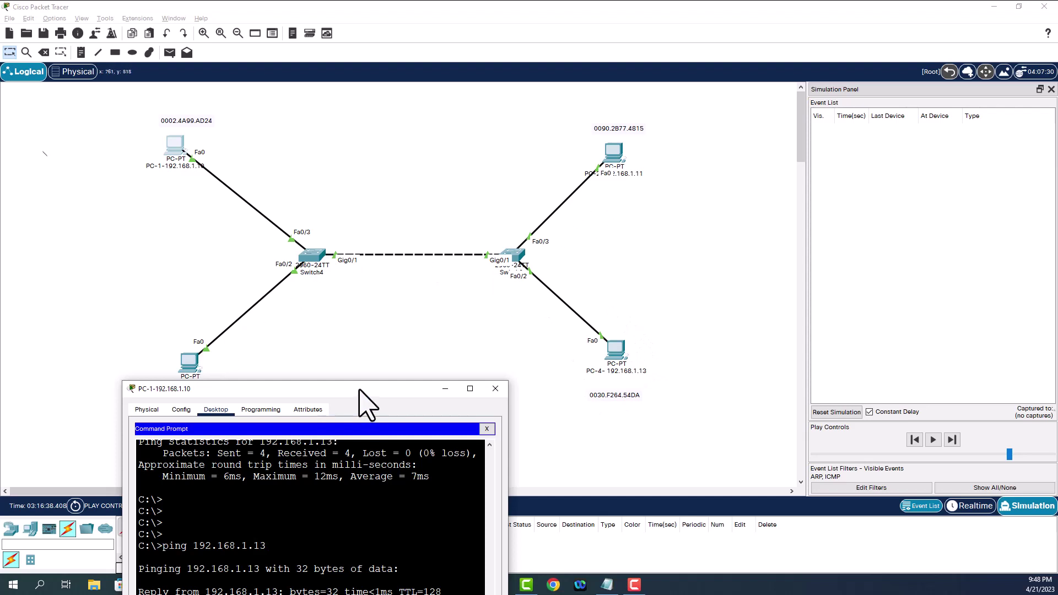
drag(359, 390, 342, 225)
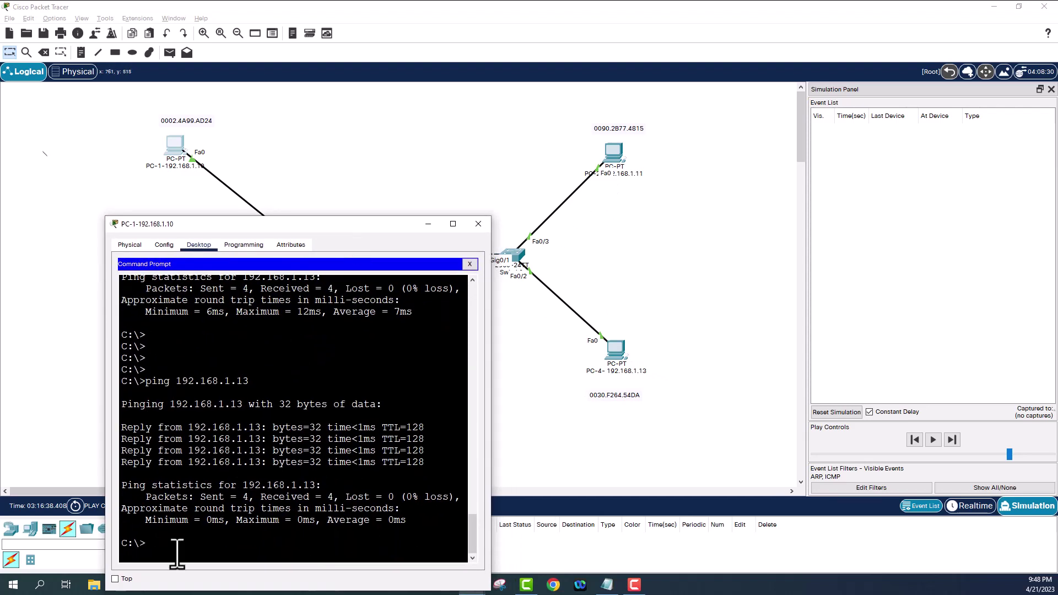
text(ping 192.168.1.13)
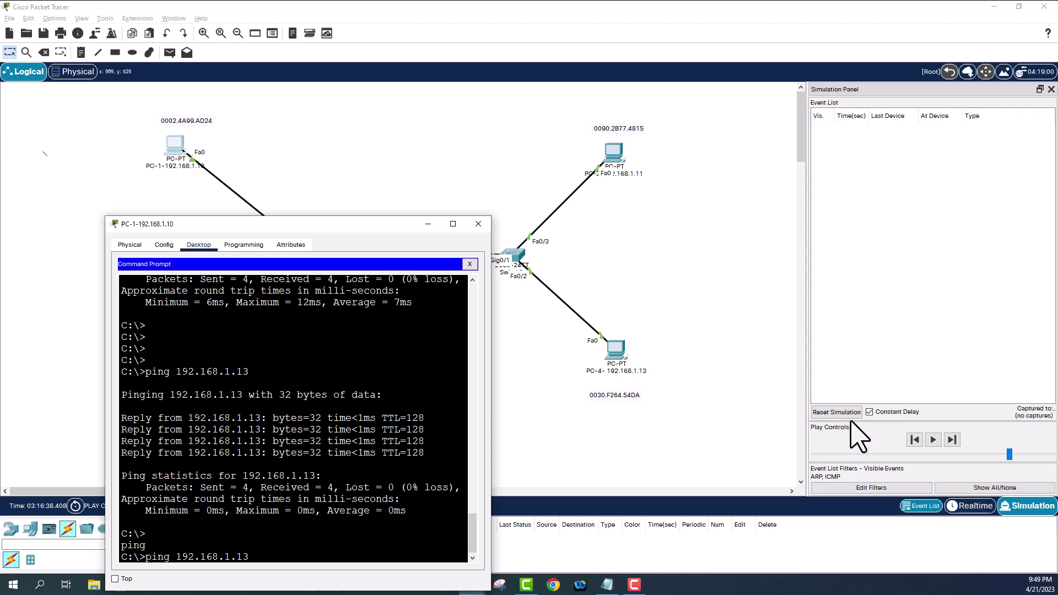
click(872, 488)
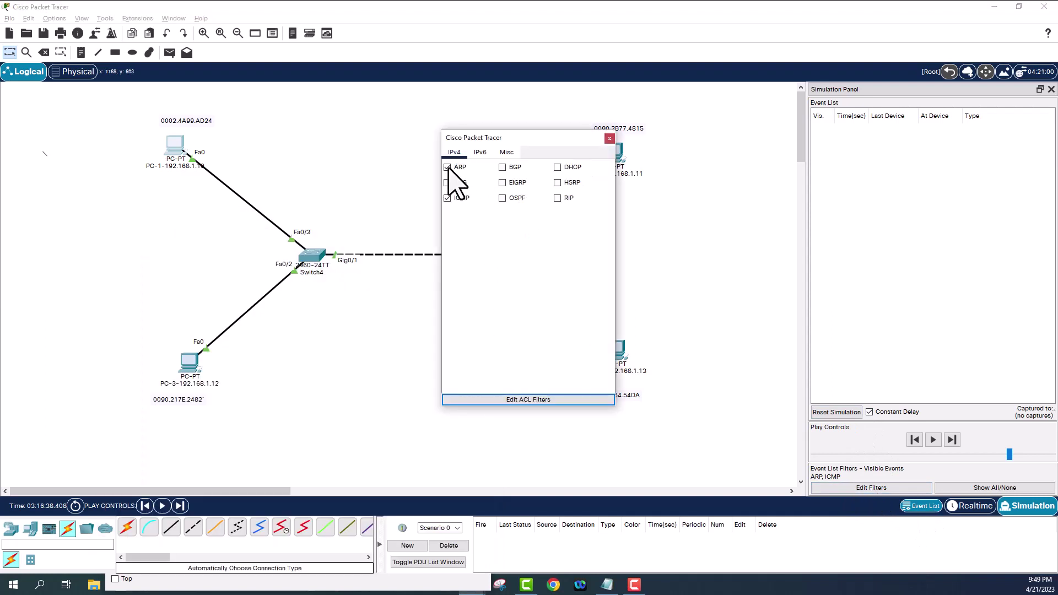
click(480, 154)
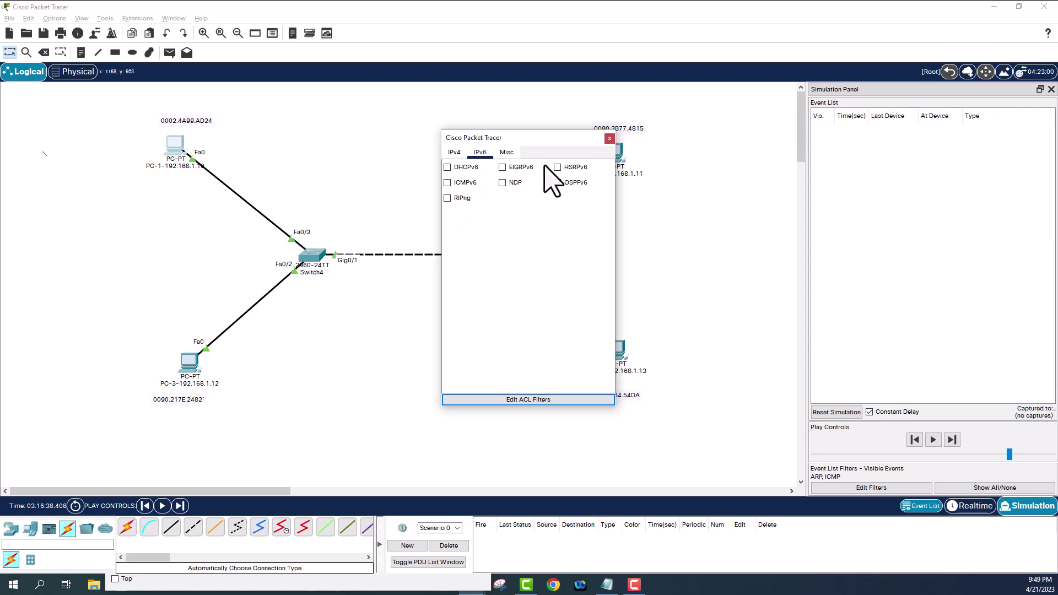
click(506, 153)
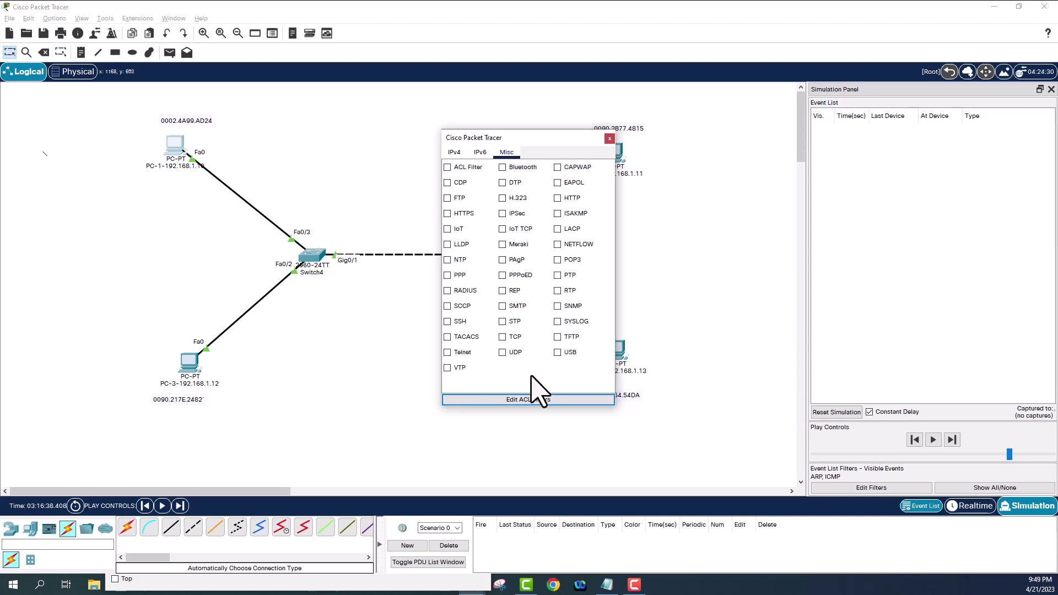
click(725, 317)
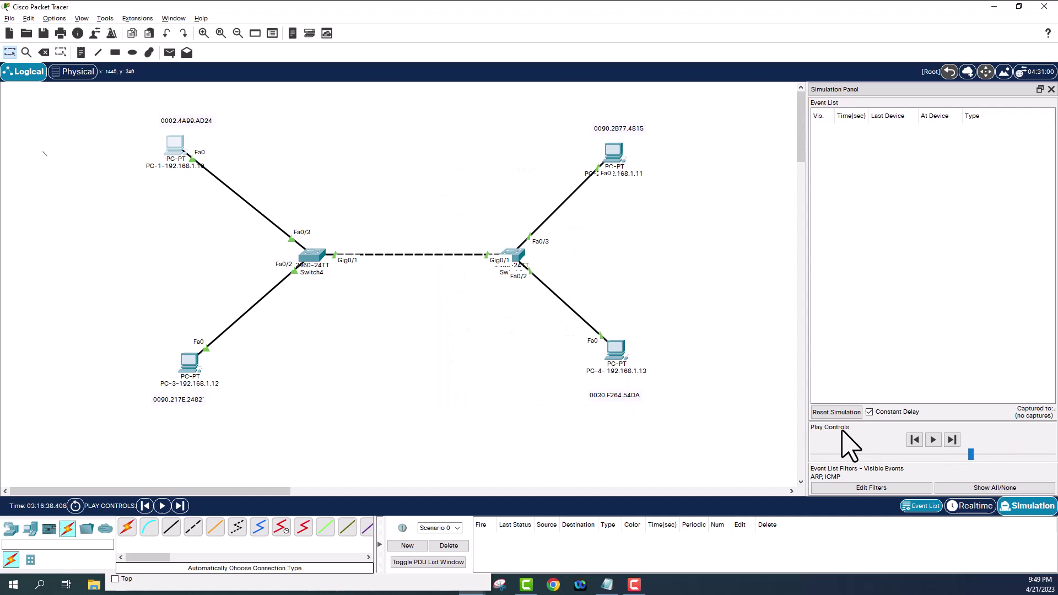
- Run the ping to 192.168.1.13 from PC-1 and play the simulation at a slower speed
click(176, 148)
key(Return)
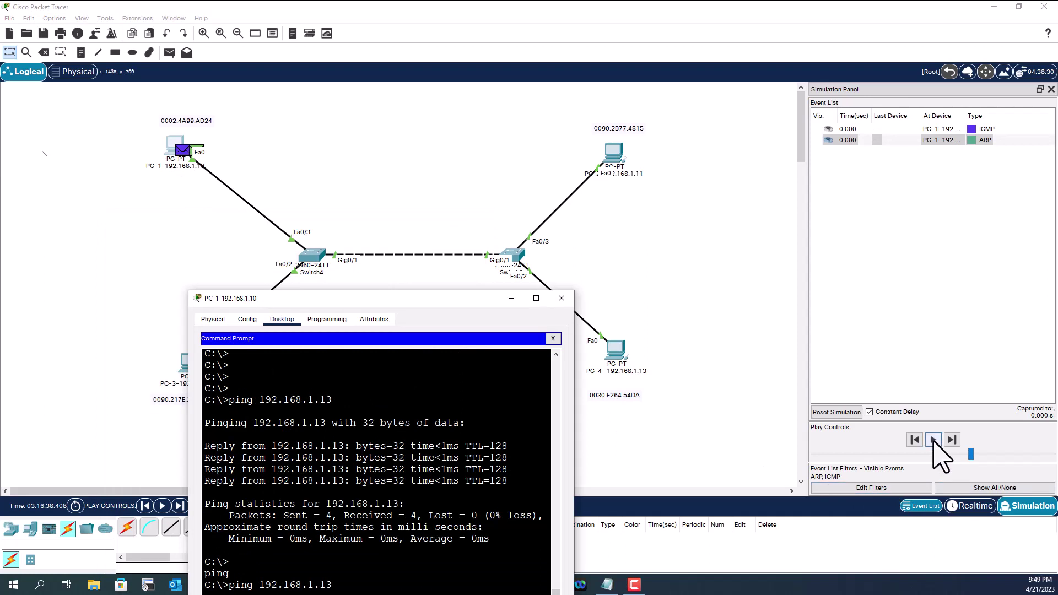
click(933, 440)
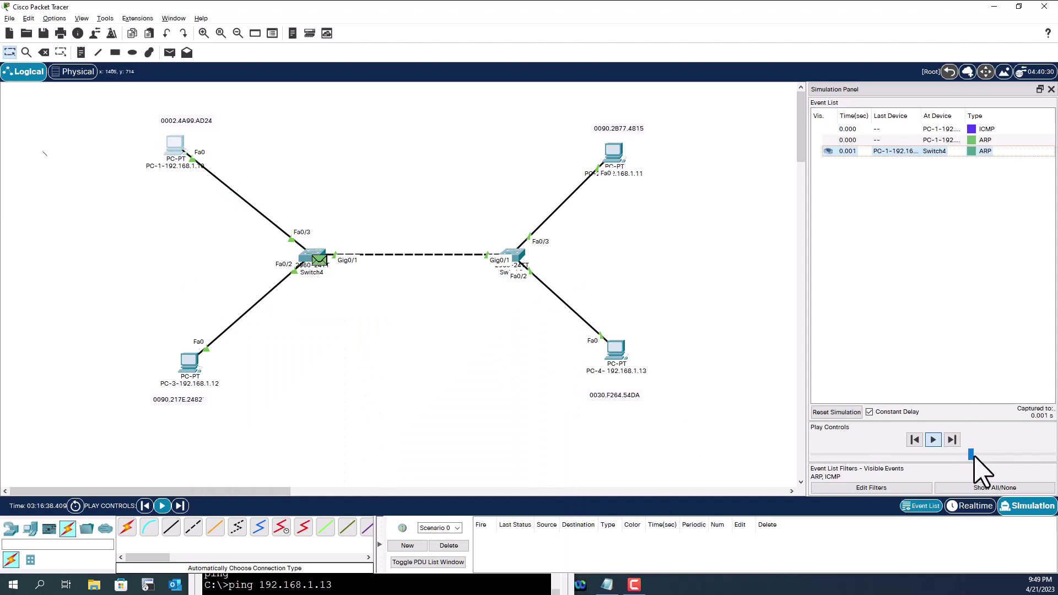
drag(970, 454, 933, 455)
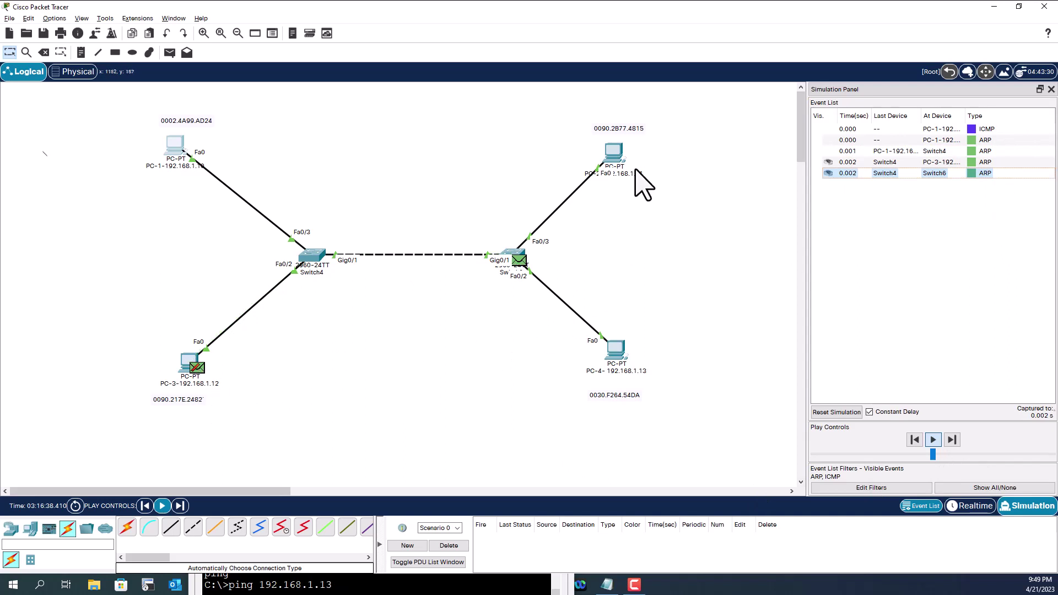
mouse_move(197, 380)
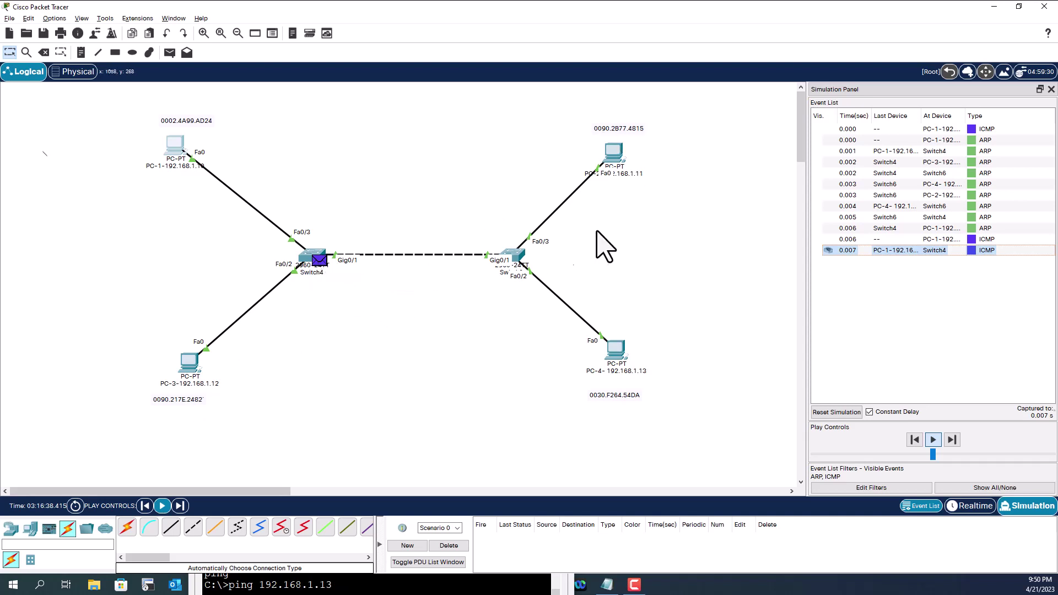
- Let the simulation run until PC-4's echo reply reaches PC-1 at 0.012 s
mouse_move(615, 366)
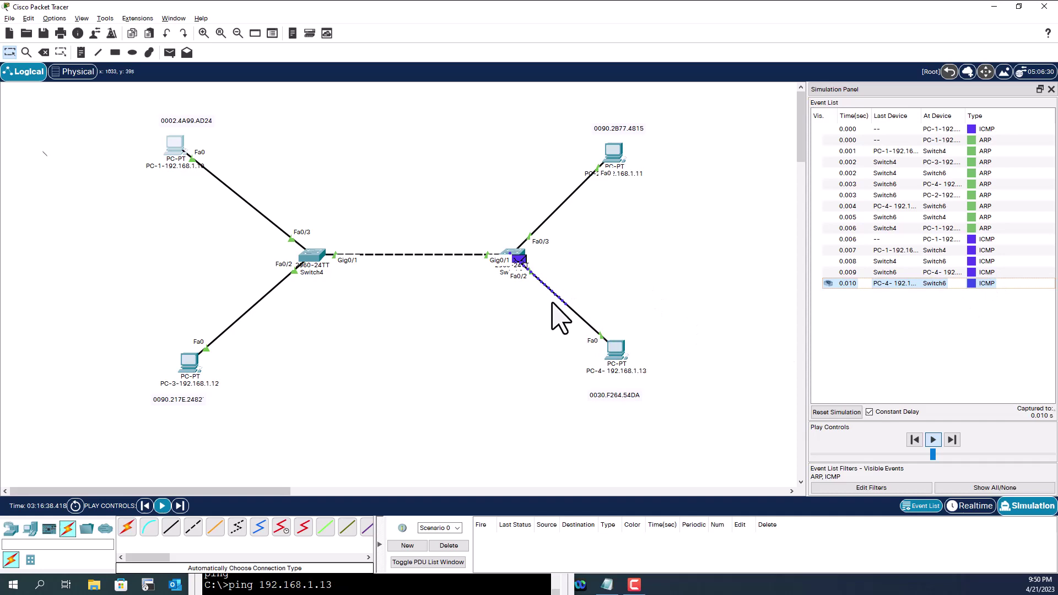
mouse_move(510, 255)
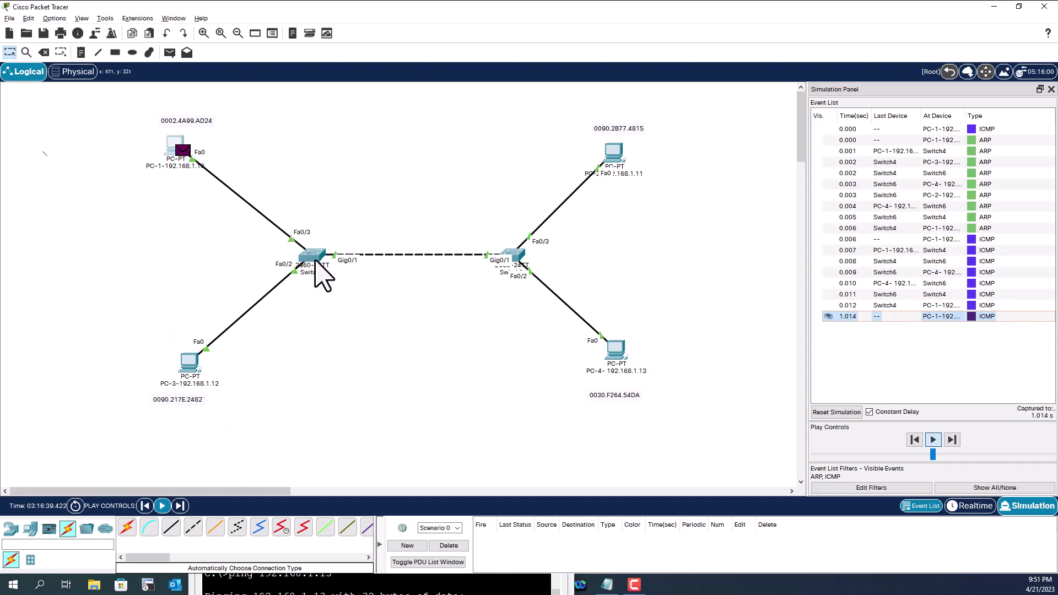
- Raise the Play Speed slider so the remaining ICMP pings to PC-4 run through quickly
mouse_move(315, 263)
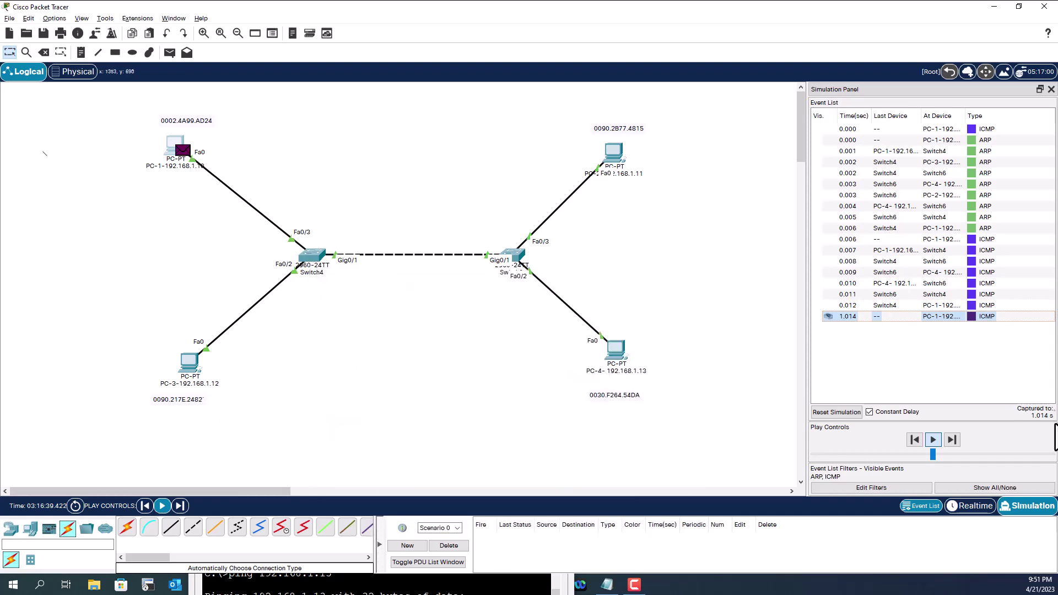
drag(932, 454, 1011, 455)
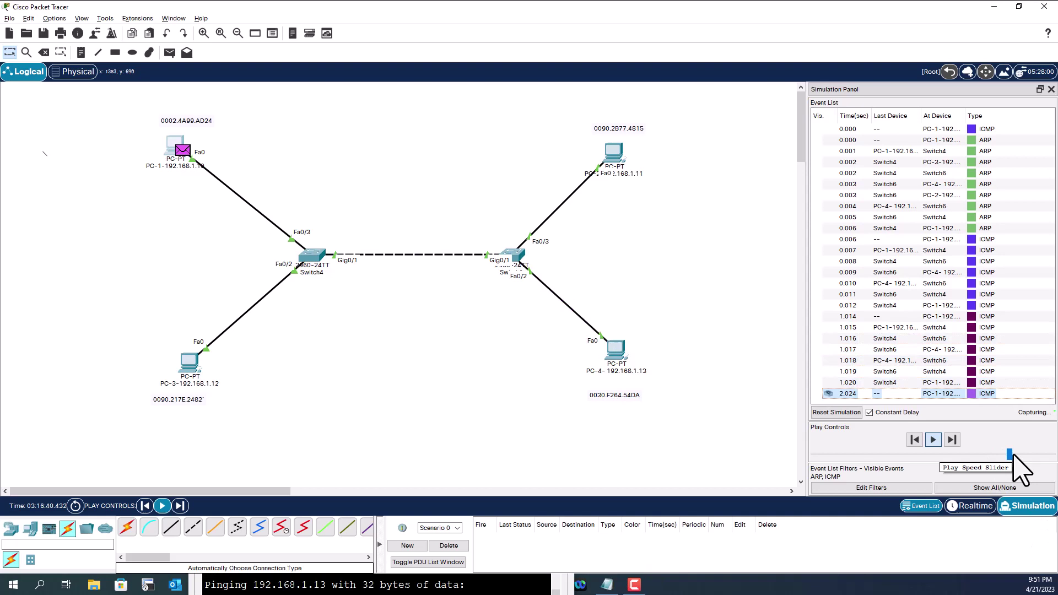